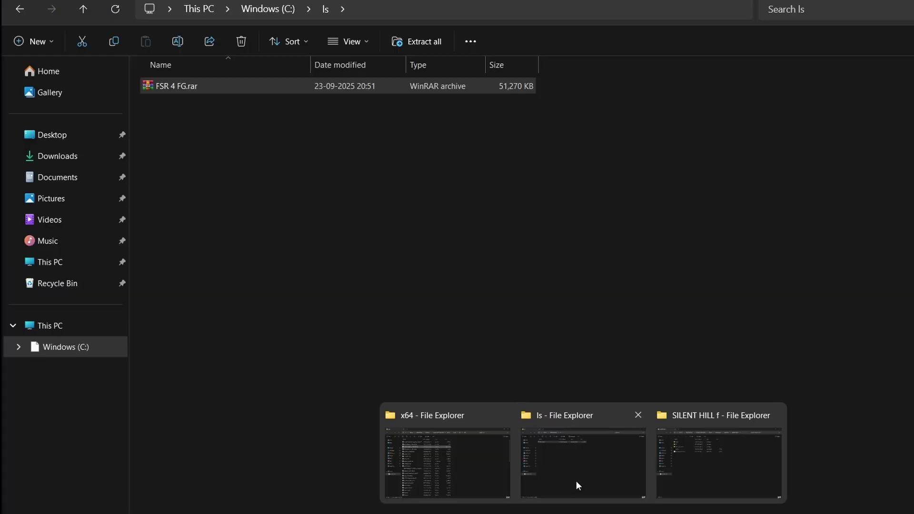
Extract FSR 4 FG.rar into the ls folder with WinRAR, then delete the archive
left_click(574, 483)
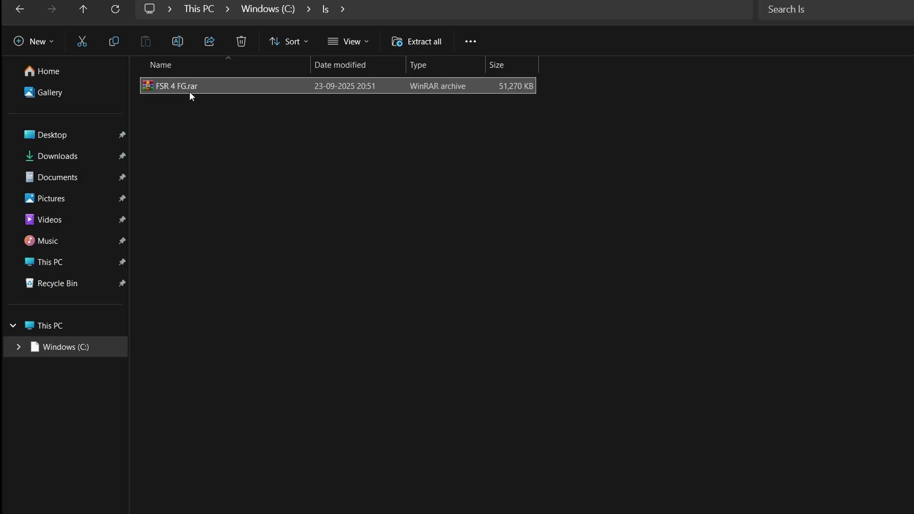
right_click(231, 89)
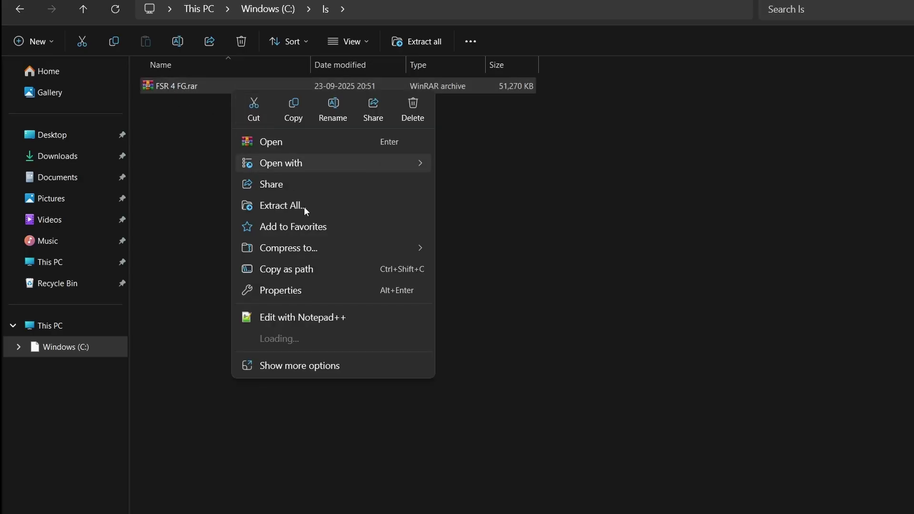
mouse_move(370, 338)
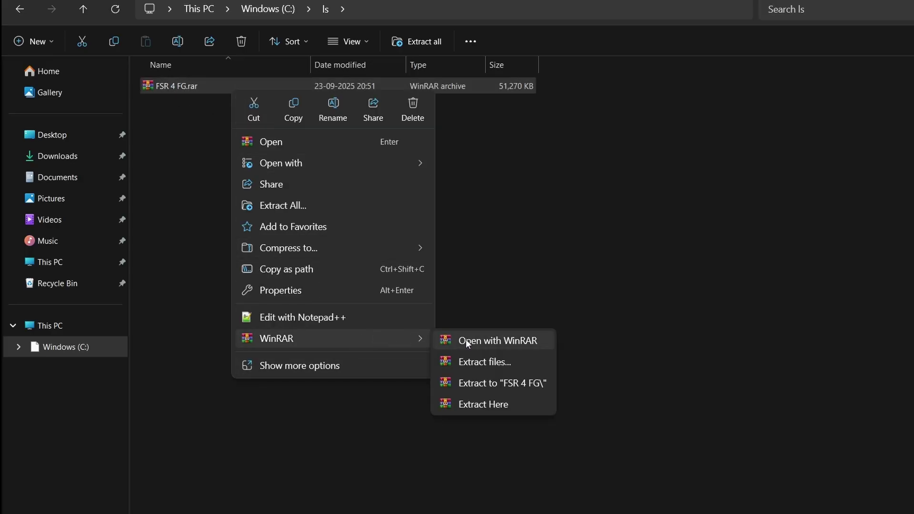
left_click(476, 405)
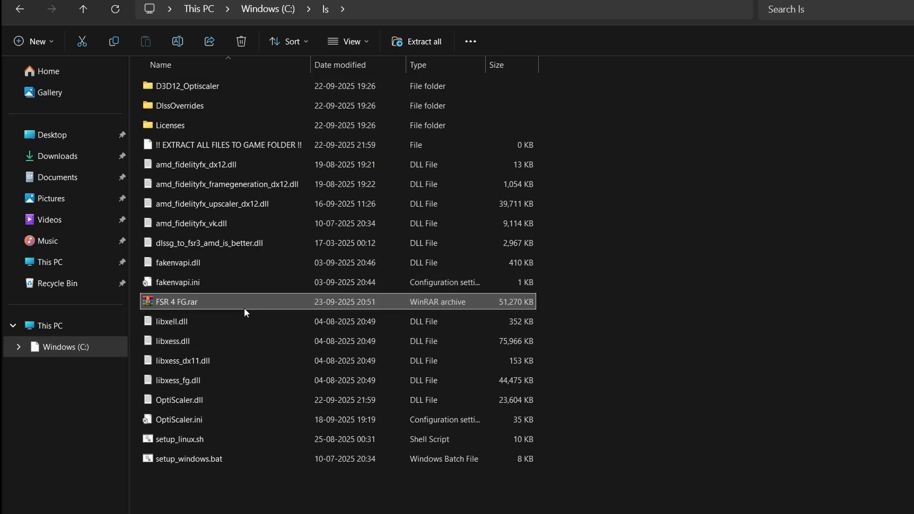
key("Delete")
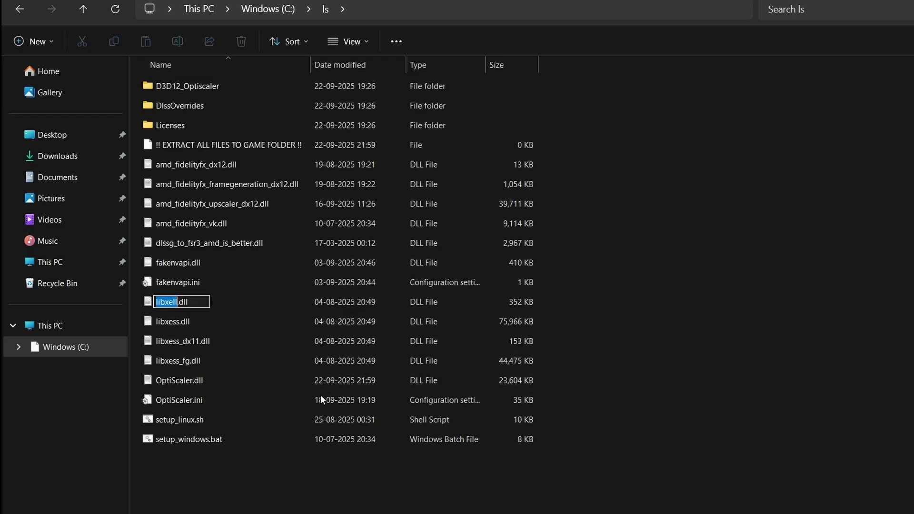
Copy all the extracted OptiScaler files and bring up the SILENT HILL f folder window
left_click_drag(249, 485, 204, 88)
right_click(203, 88)
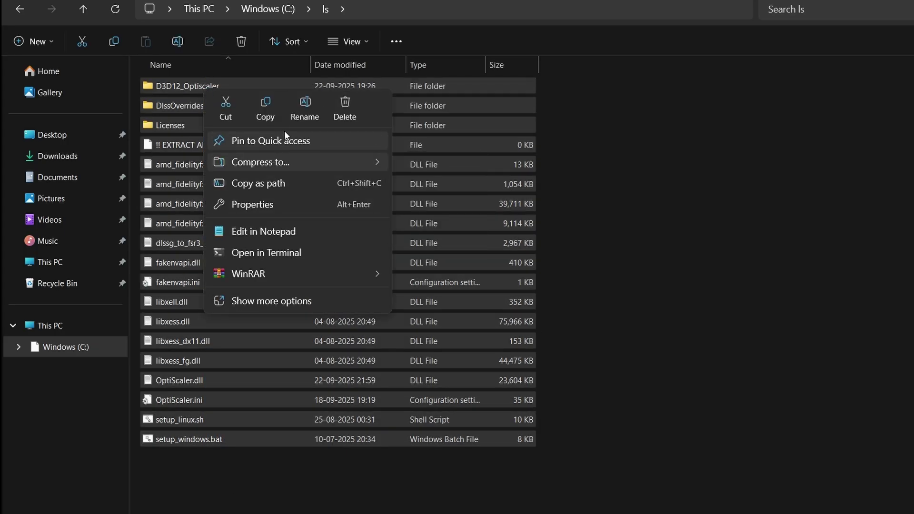
left_click(272, 113)
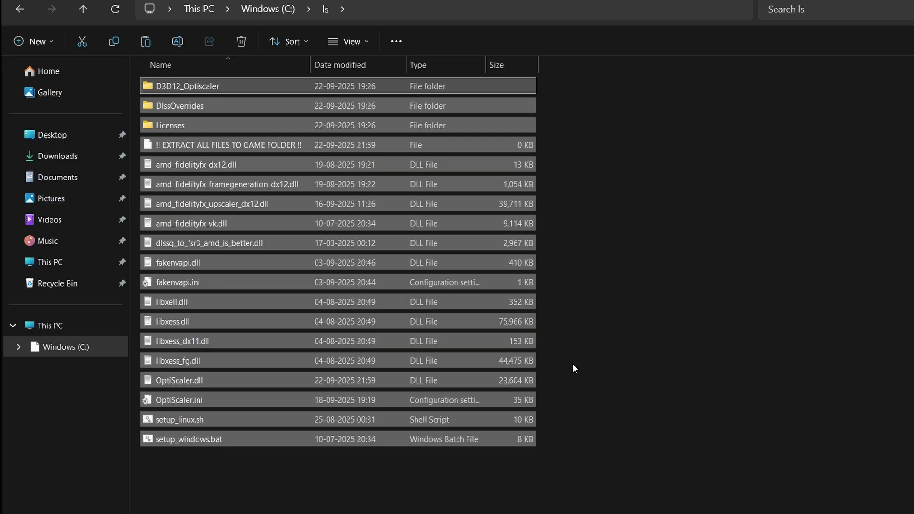
mouse_move(612, 512)
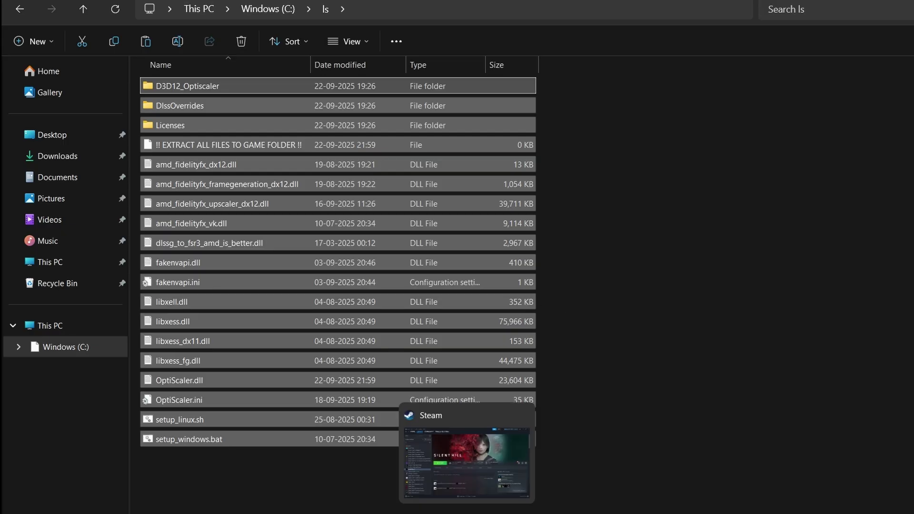
mouse_move(584, 513)
left_click(681, 468)
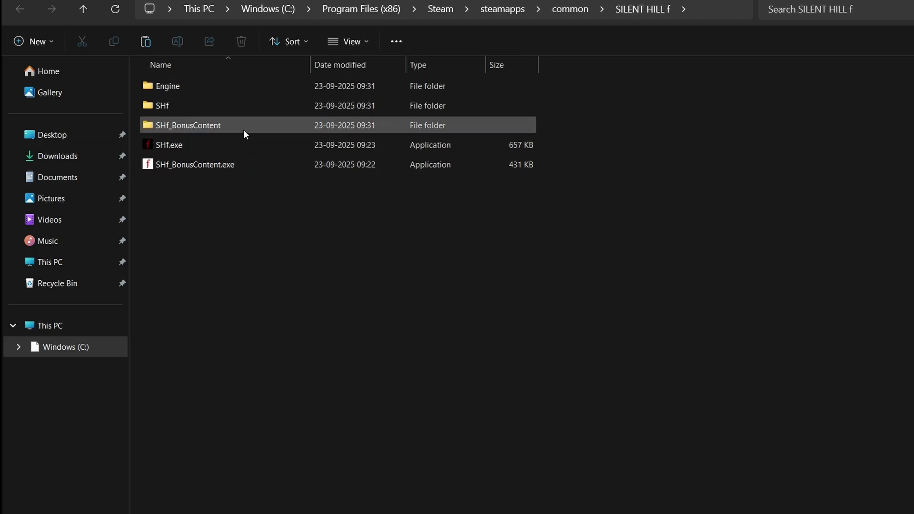
Paste the OptiScaler files into SHf\Binaries\Win64, replacing all duplicate files
double_click(166, 108)
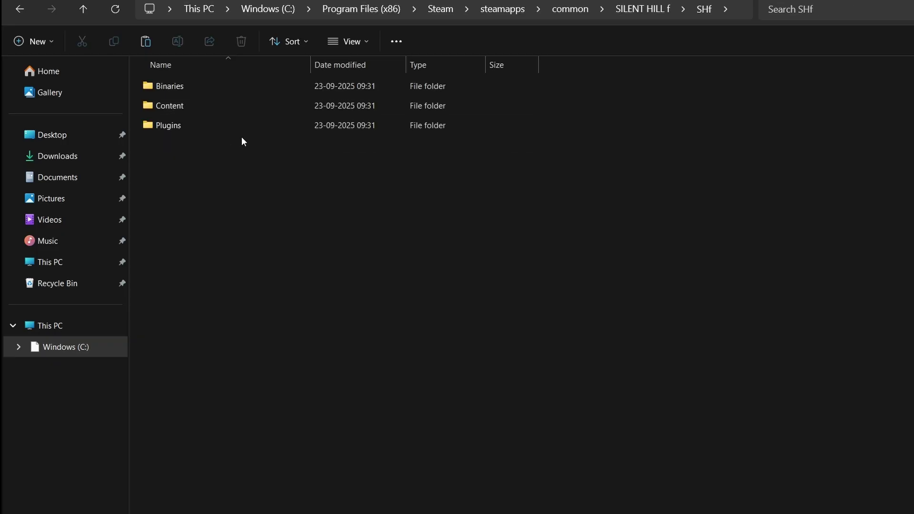
double_click(196, 86)
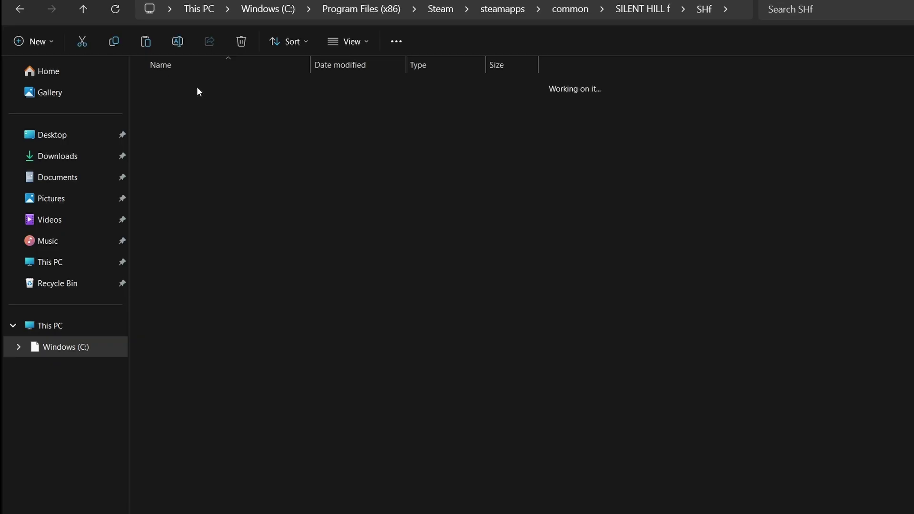
double_click(197, 87)
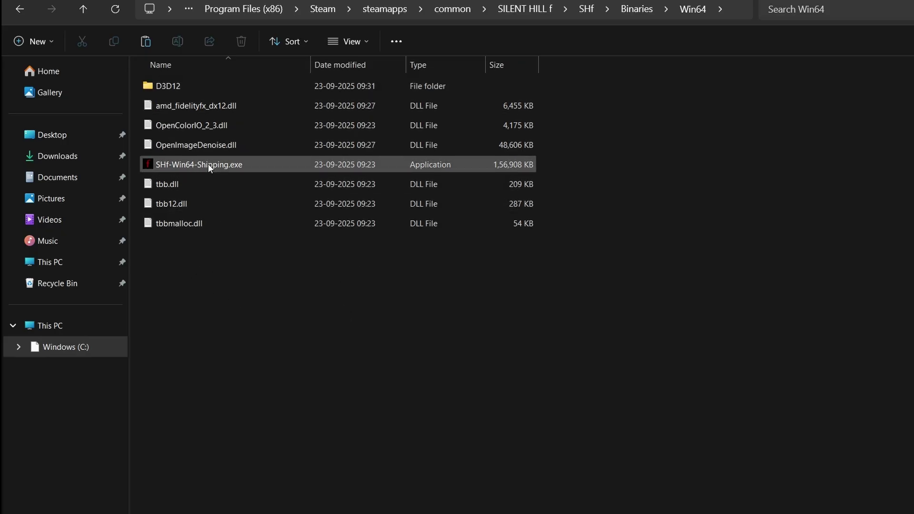
right_click(311, 397)
left_click(332, 422)
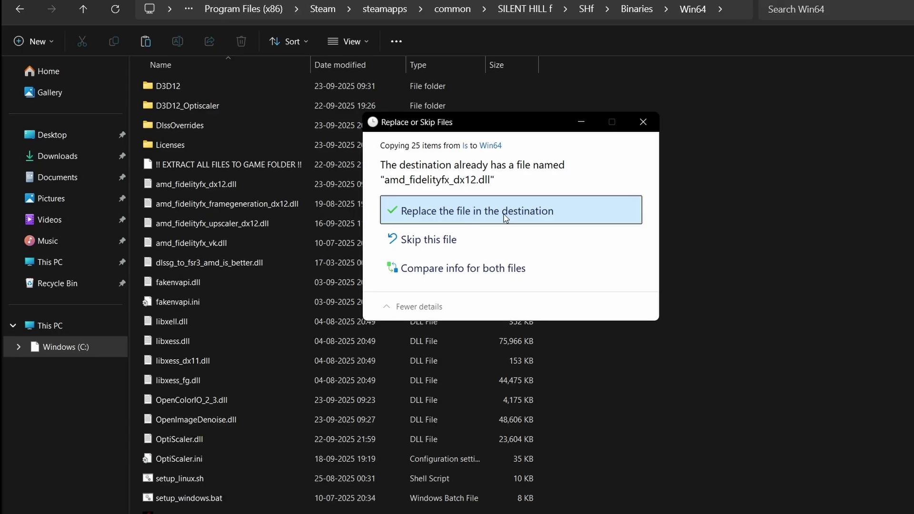
left_click(505, 215)
left_click(622, 320)
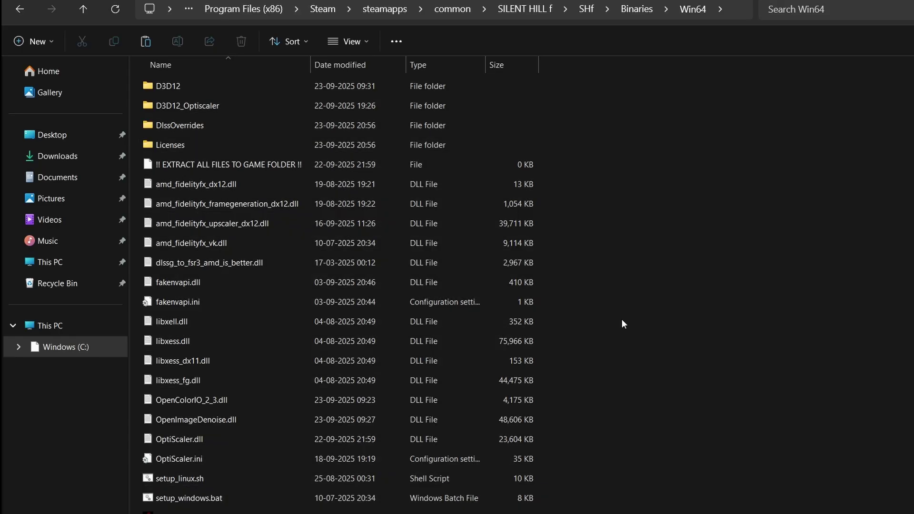
Run setup_windows.bat from the Win64 folder
scroll(317, 388, "down", 1)
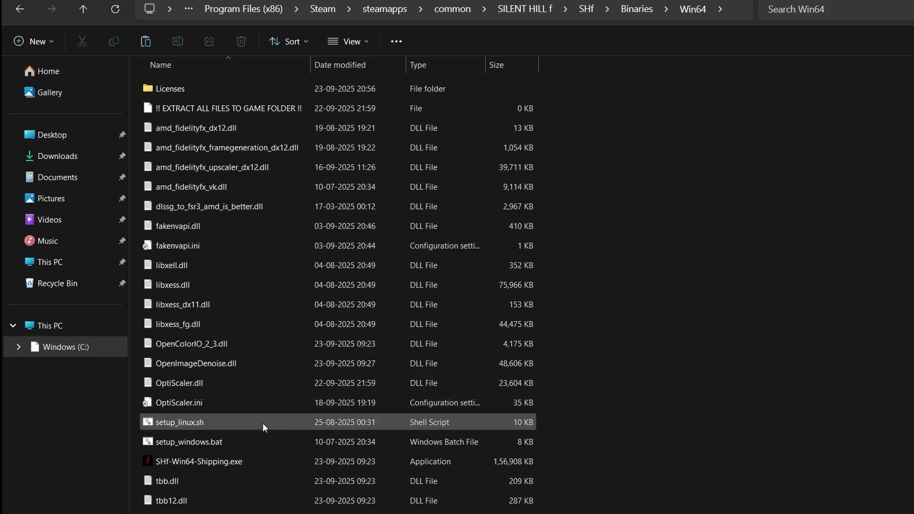
left_click(220, 443)
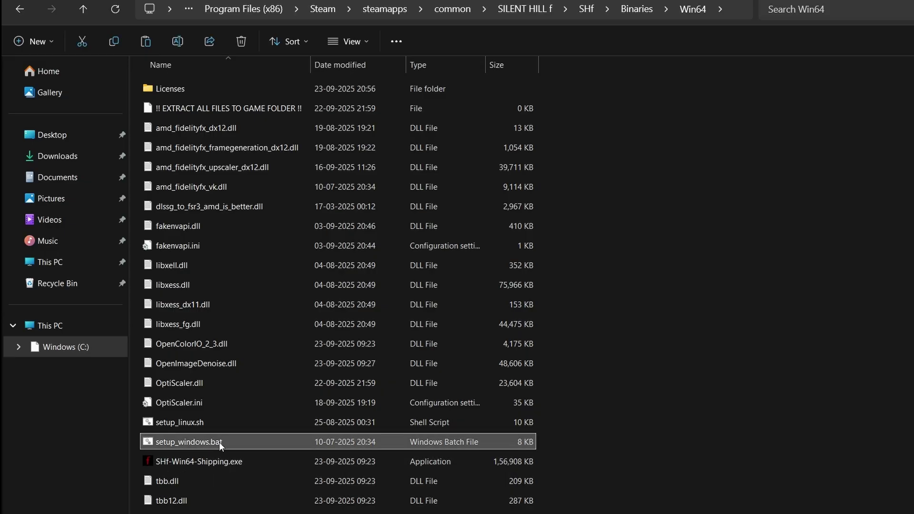
double_click(219, 442)
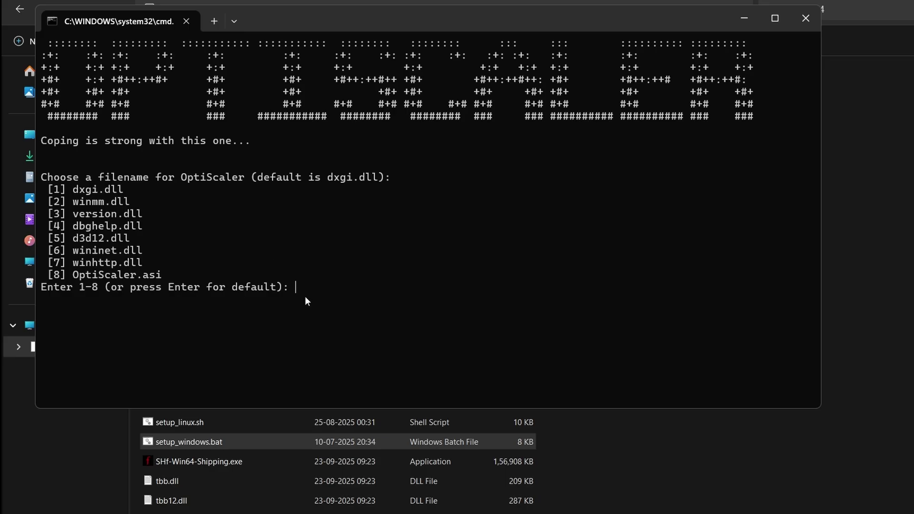
Answer the setup prompts with dxgi.dll as the filename and Nvidia as the GPU, then close the window
key("Return")
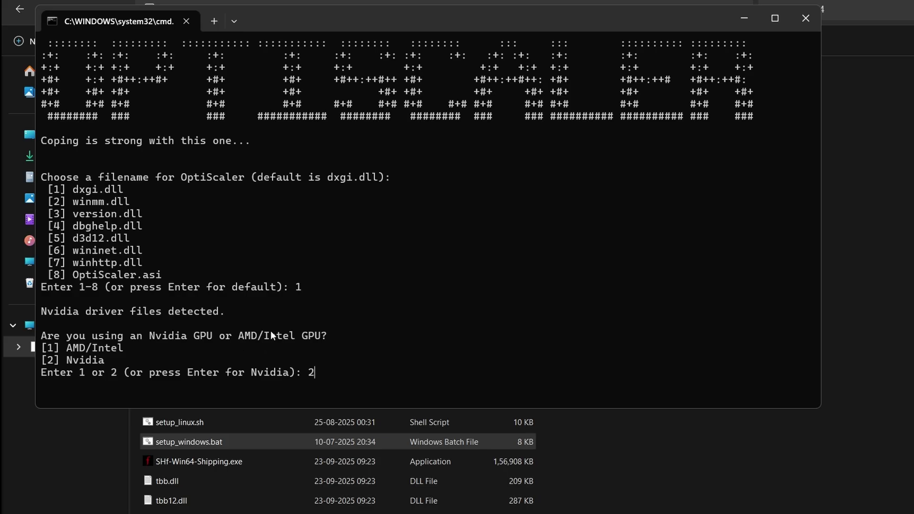
key("Return")
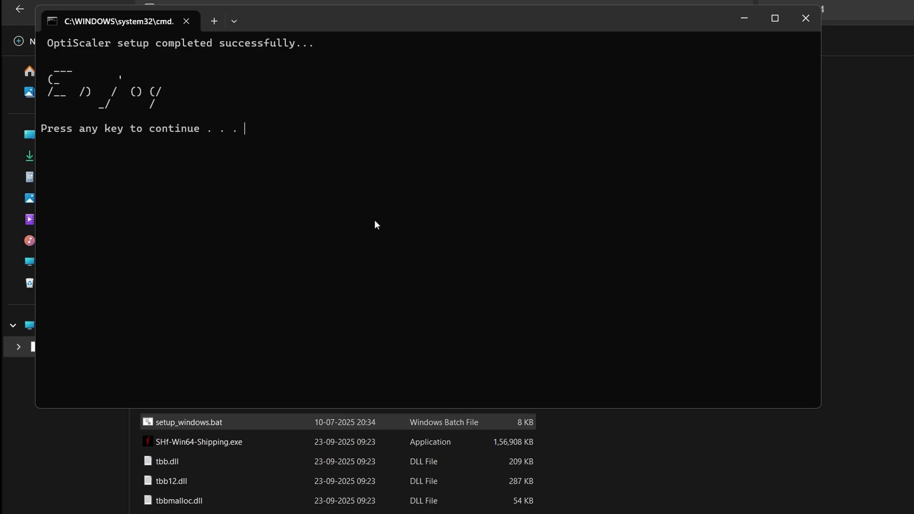
key("Return")
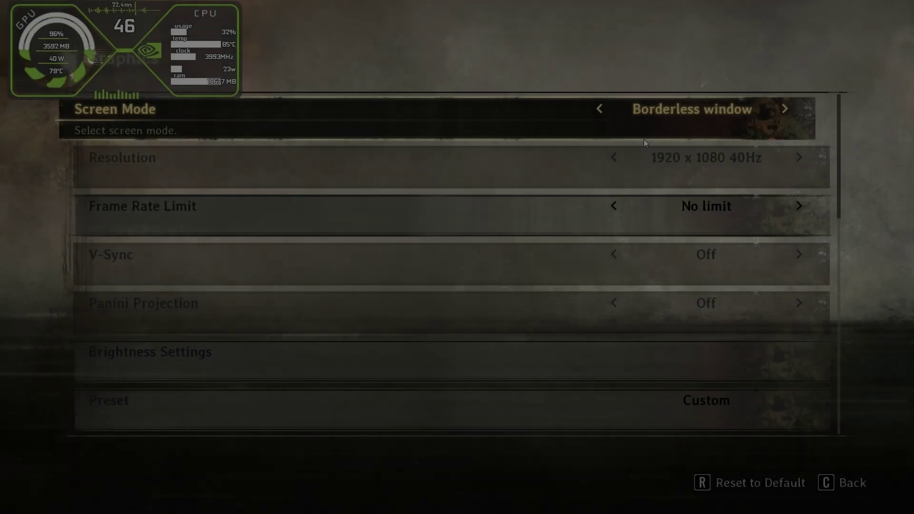
Switch anti-aliasing to DLSS and back to FSR at Quality, then exit the graphics and pause menus
scroll(649, 212, "down", 5)
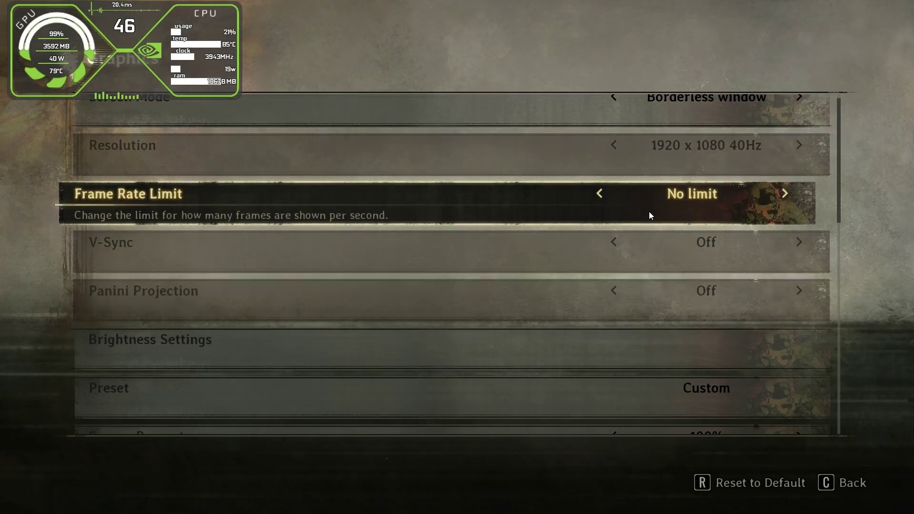
scroll(651, 219, "down", 8)
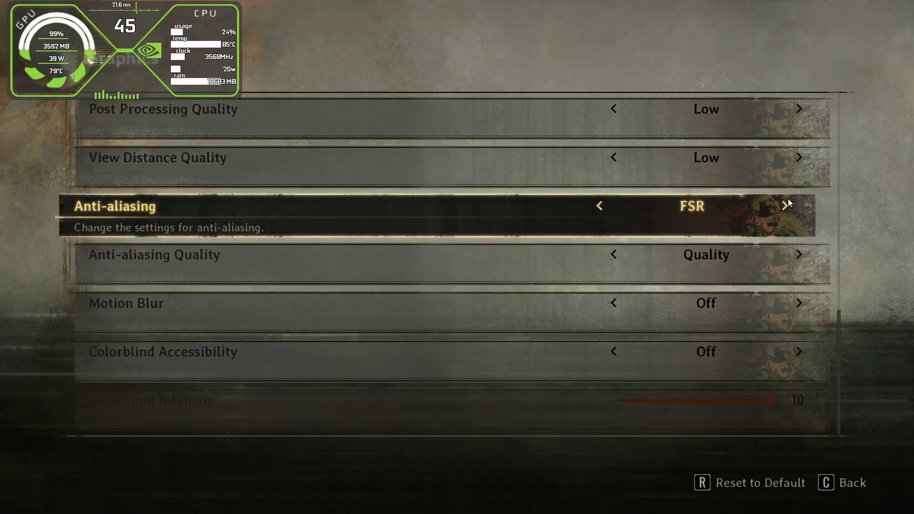
left_click(785, 205)
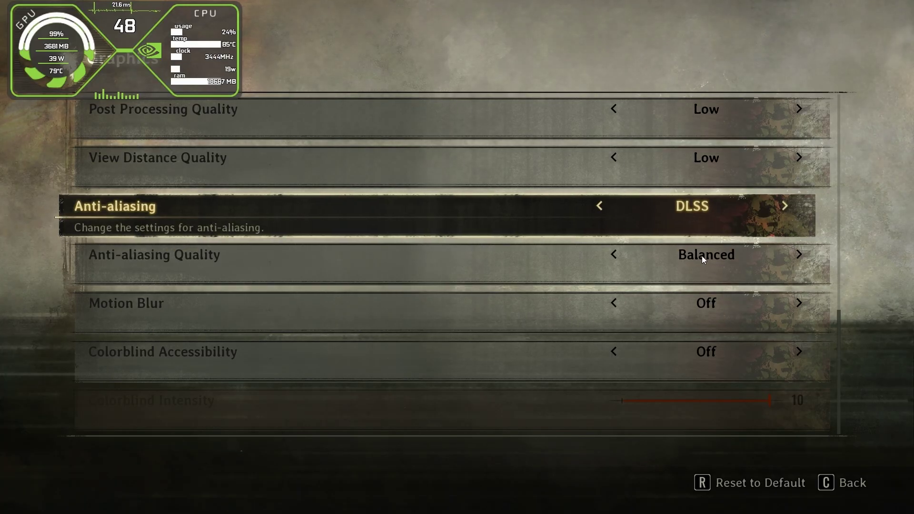
left_click(602, 204)
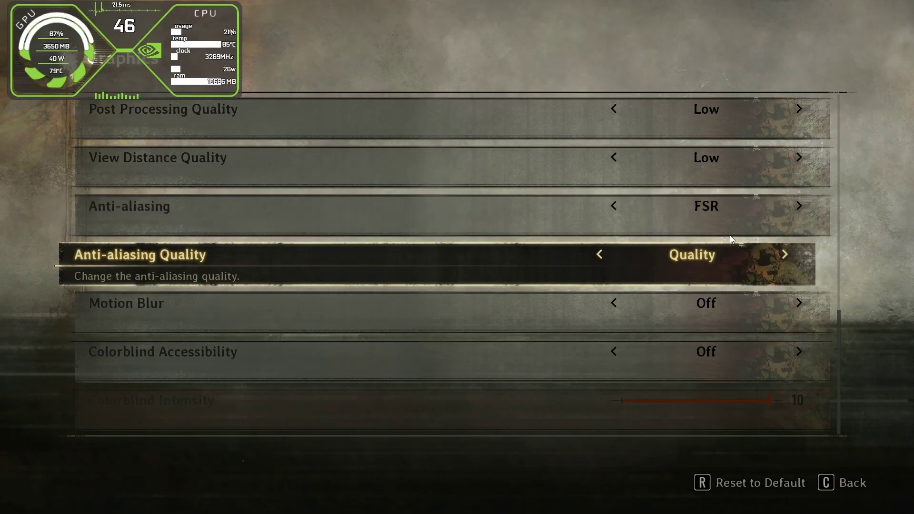
key("c")
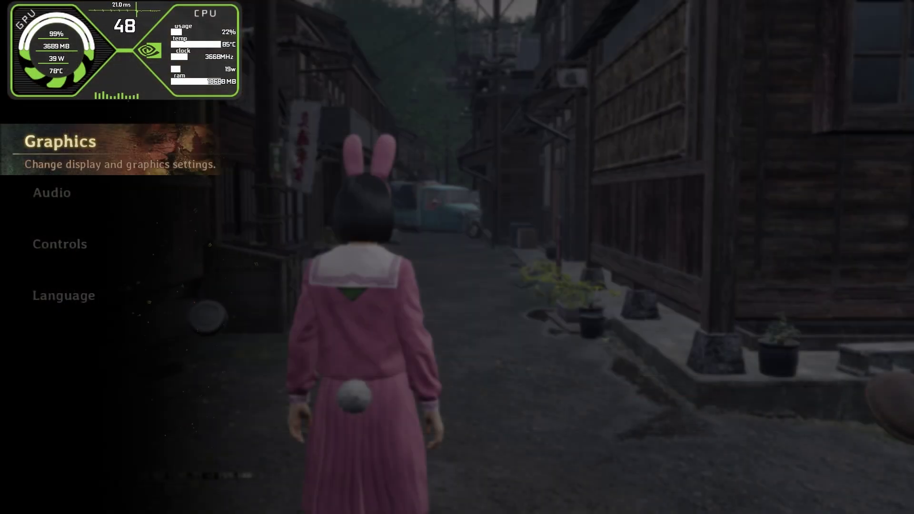
key("Escape")
key("Escape")
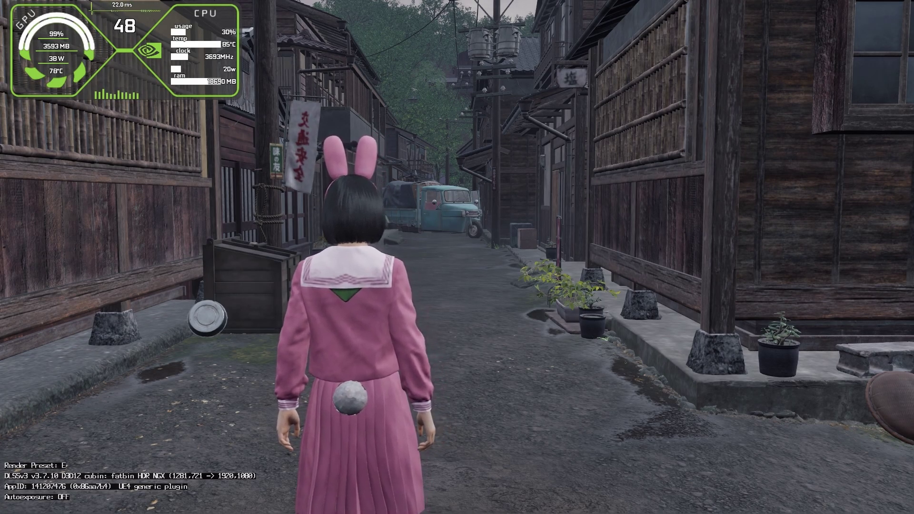
In the OptiScaler overlay, change the upscaler to FSR 3.X and keep FSR 4.0.2 as the version
key("Insert")
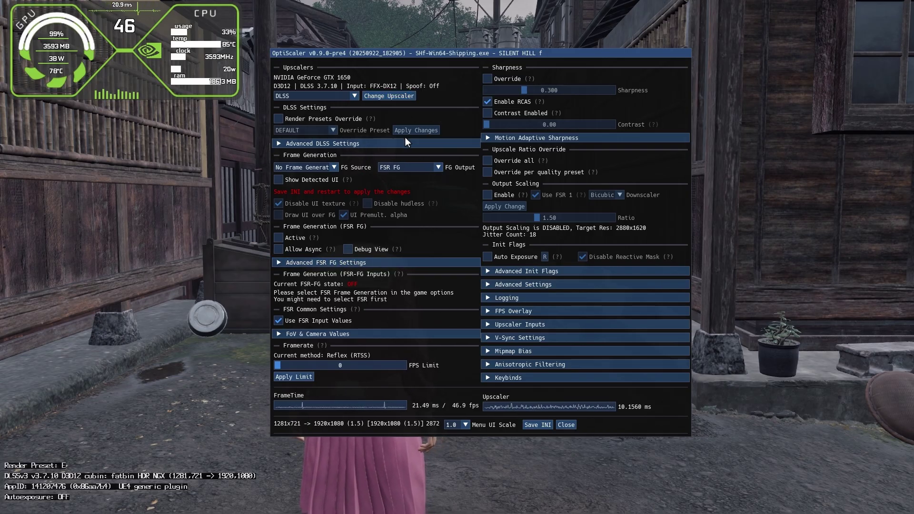
left_click(339, 96)
left_click(302, 134)
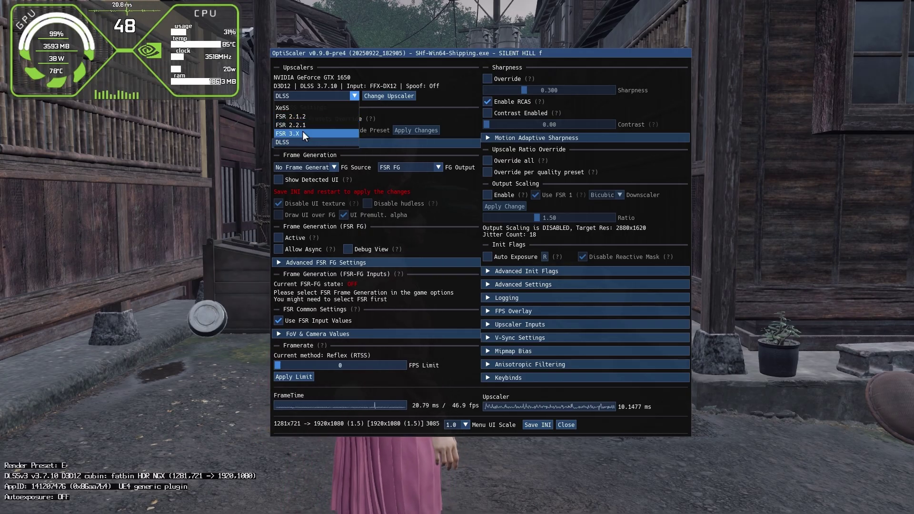
left_click(396, 95)
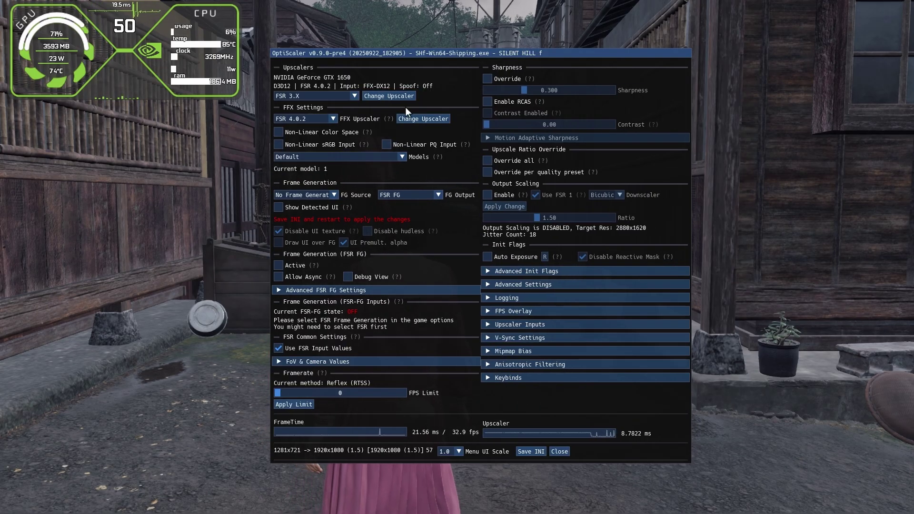
left_click(306, 120)
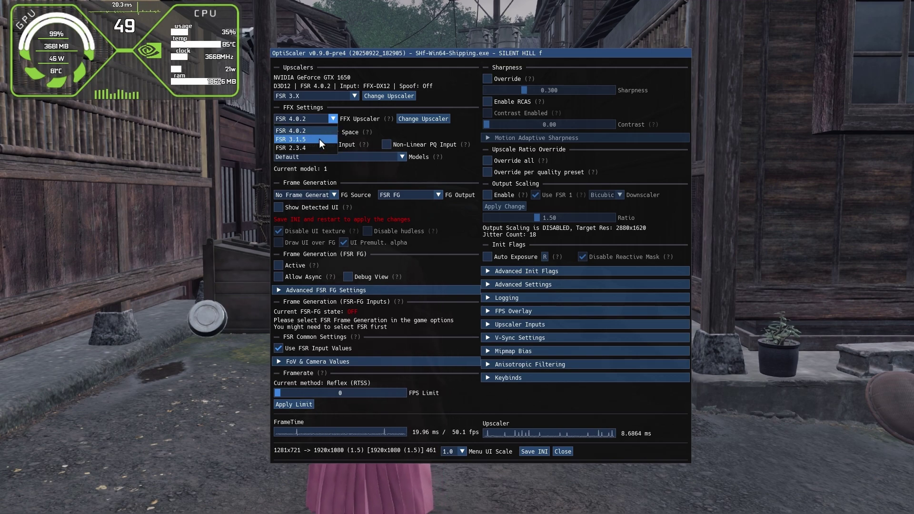
left_click(316, 119)
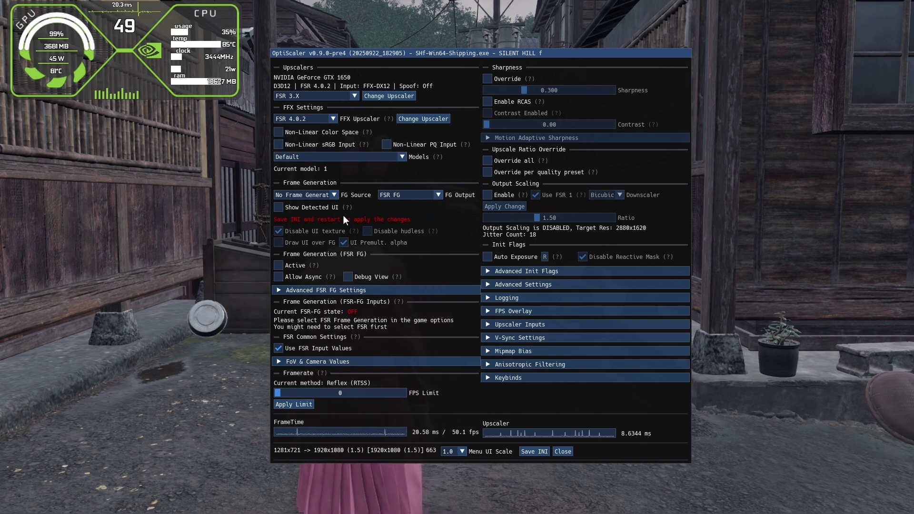
left_click(314, 194)
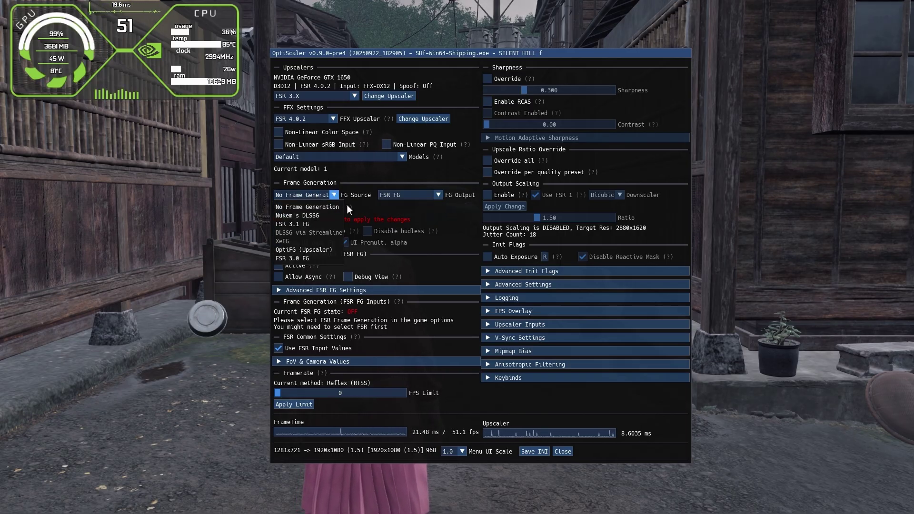
Set the frame generation source to OptiFG (Upscaler) with FSR FG as the output
left_click(311, 250)
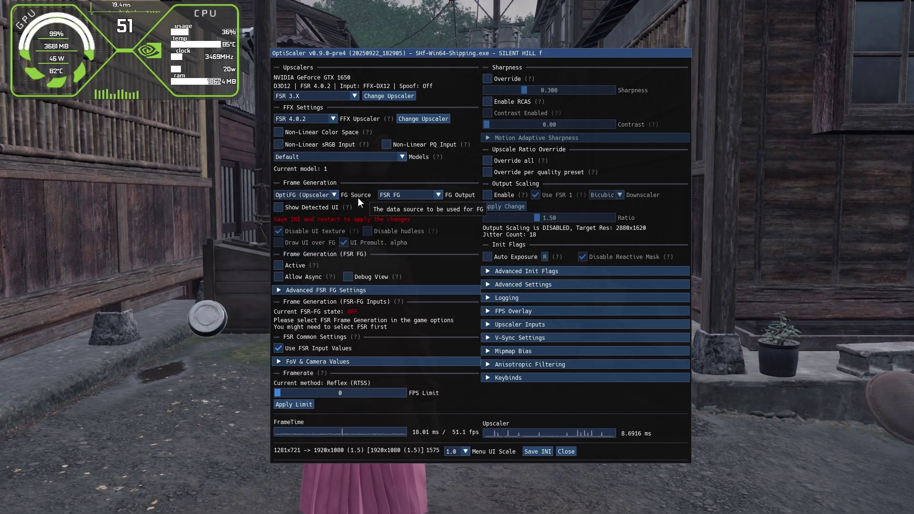
left_click(386, 194)
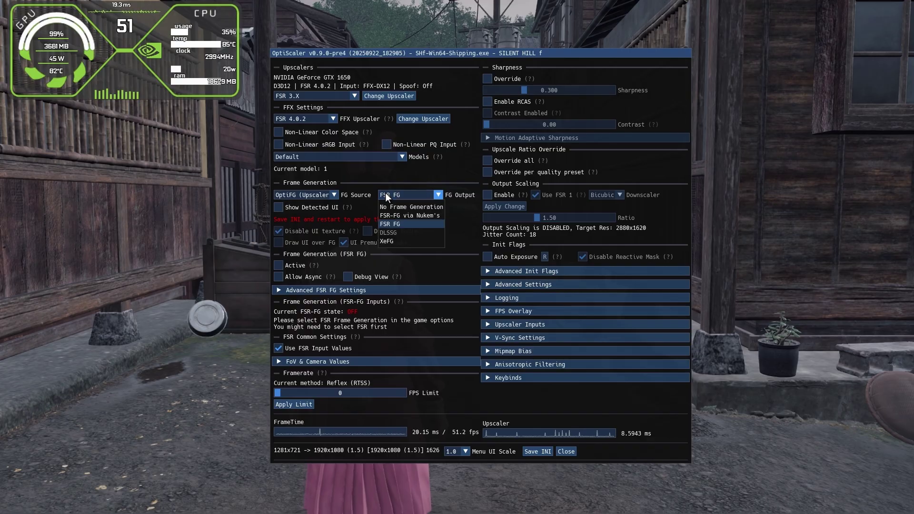
left_click(402, 224)
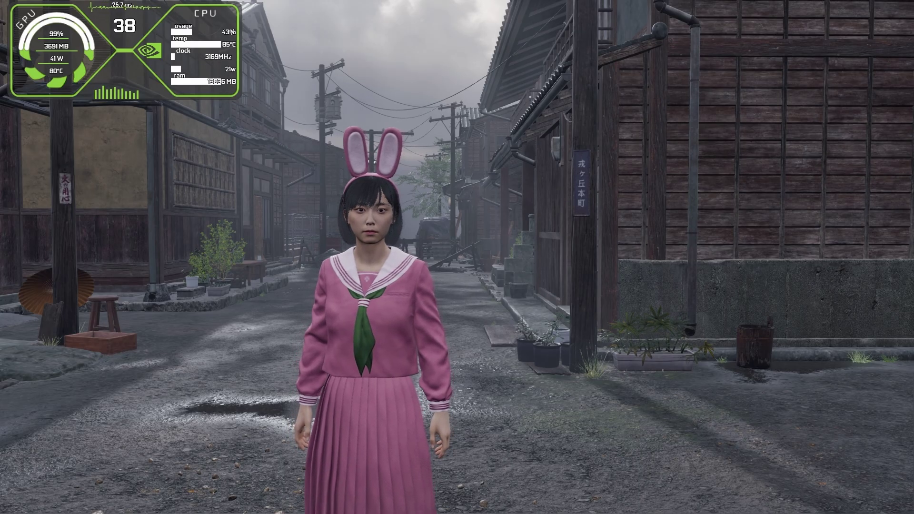
Enable Active, Allow Async and HUDFix for frame generation, keeping OptiFG (Upscaler) as source, then close the overlay
key("Insert")
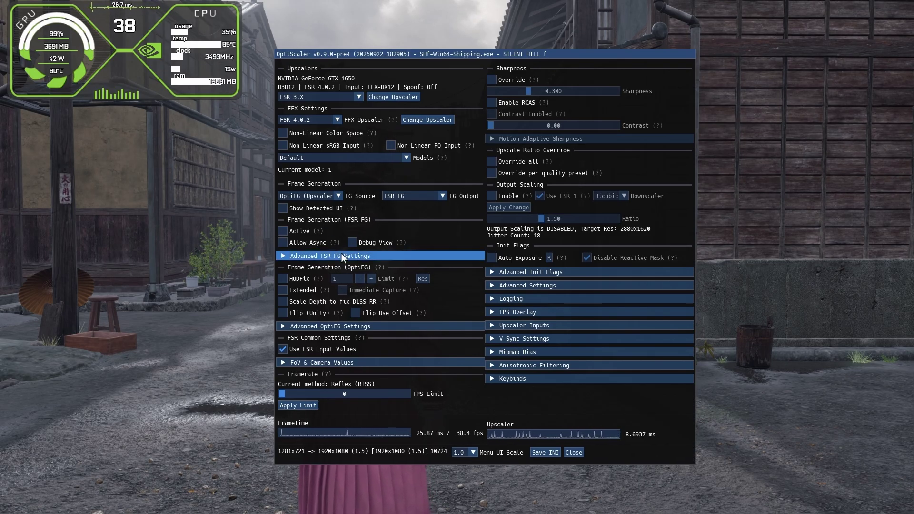
left_click(284, 232)
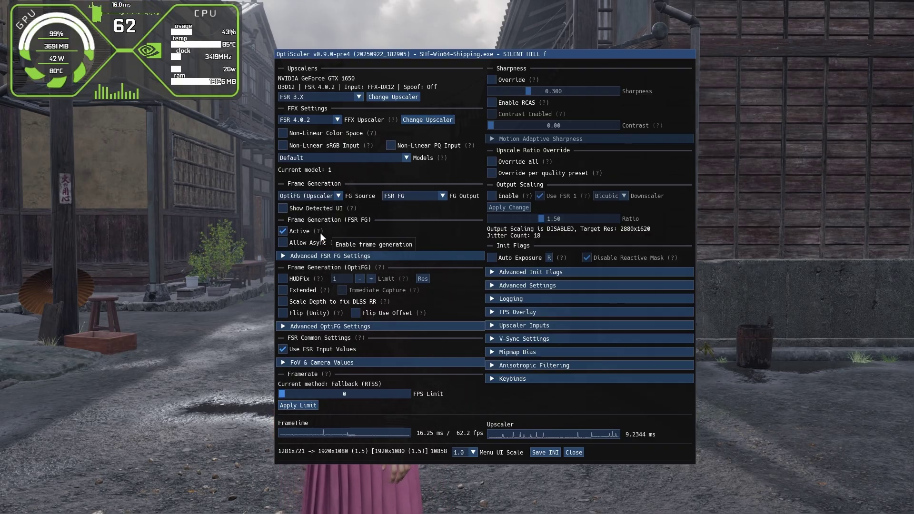
left_click(284, 243)
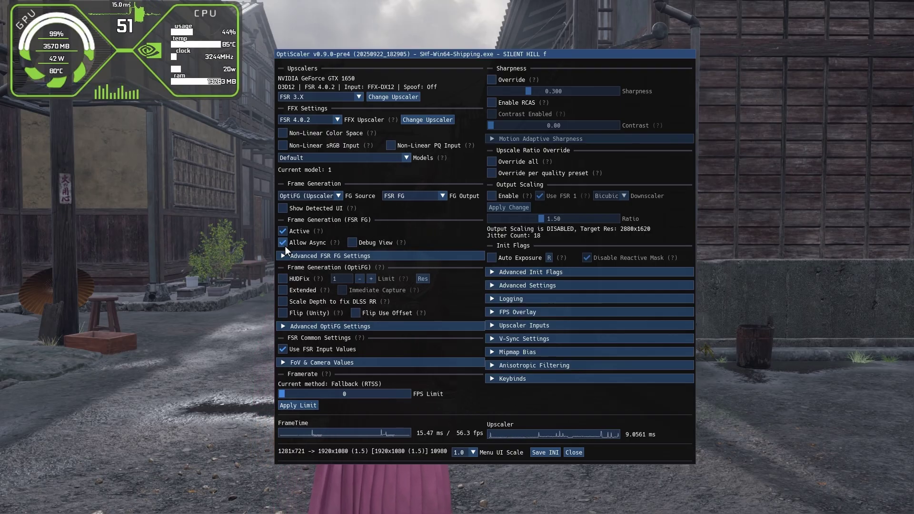
left_click(286, 276)
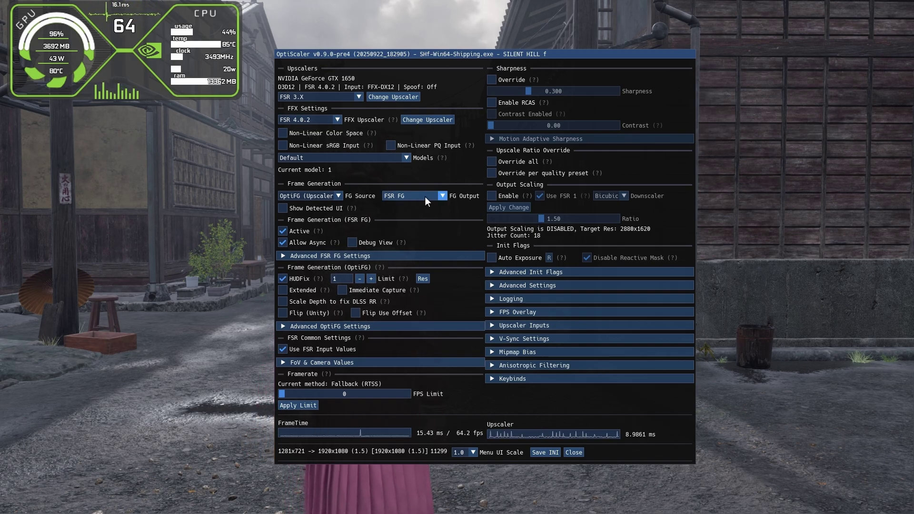
left_click(318, 197)
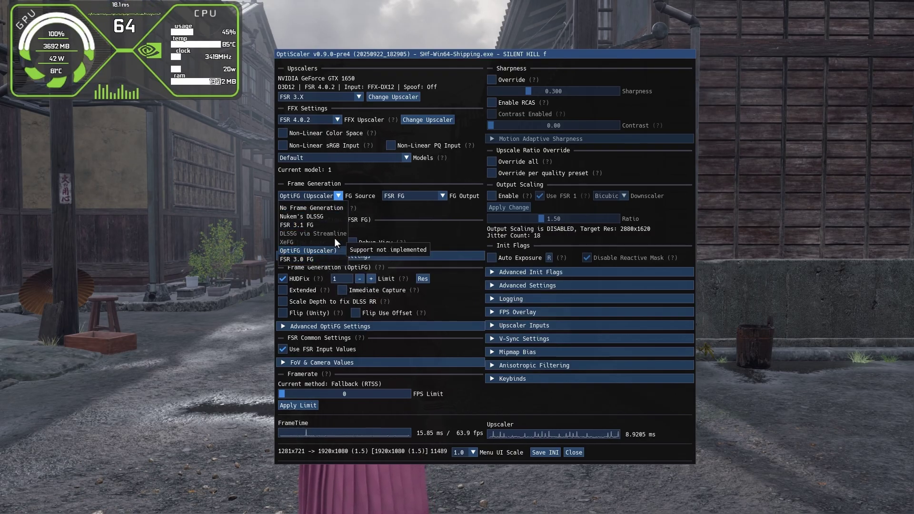
left_click(320, 196)
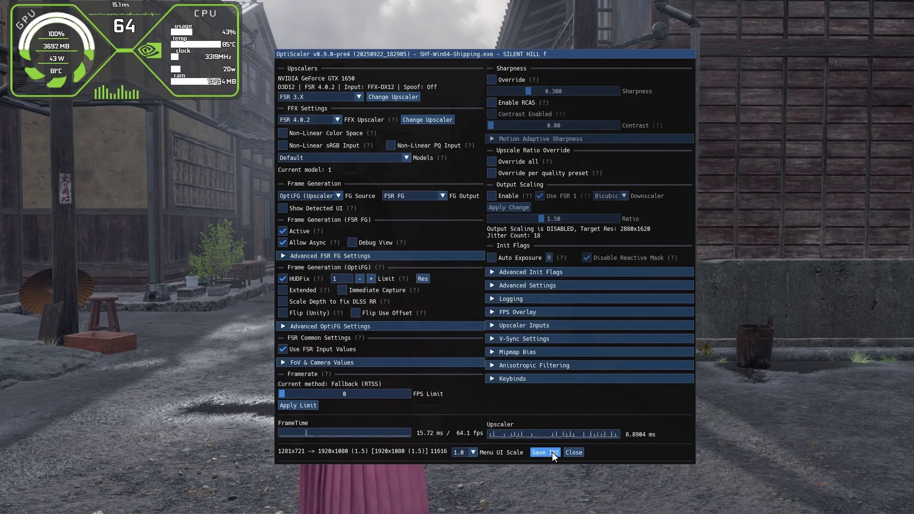
key("Insert")
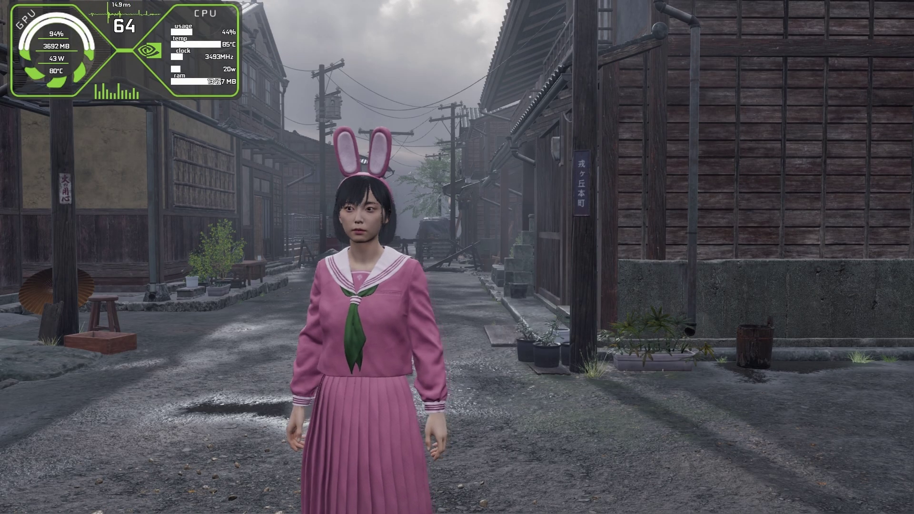